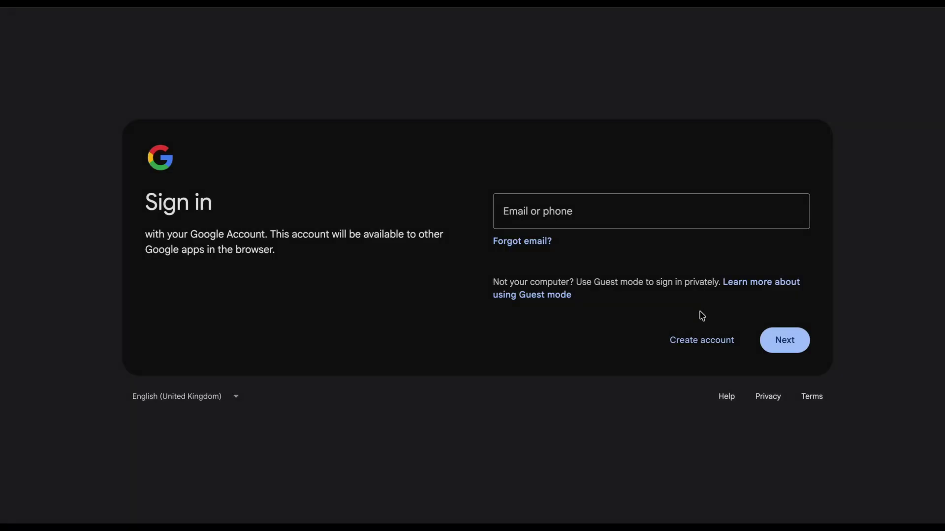
Start a personal-use account and enter the new user's first name and surname
left_click(699, 343)
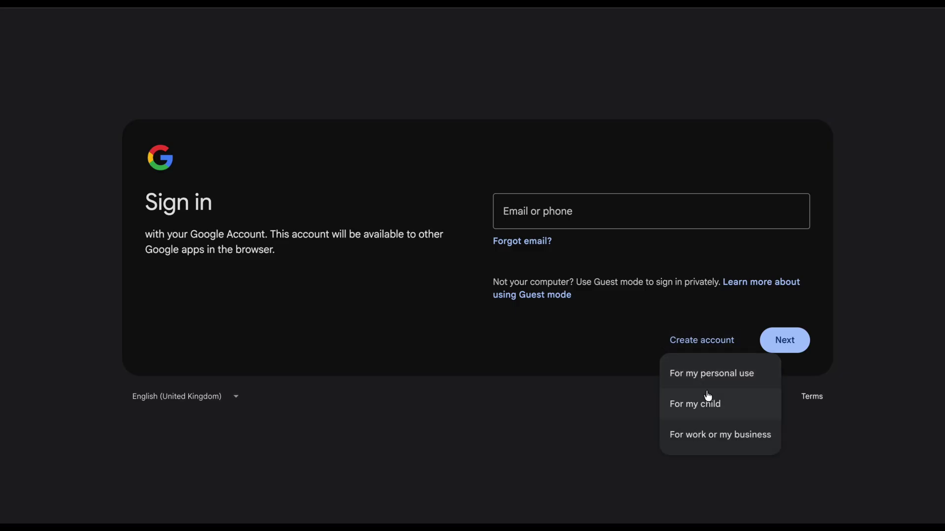
left_click(700, 375)
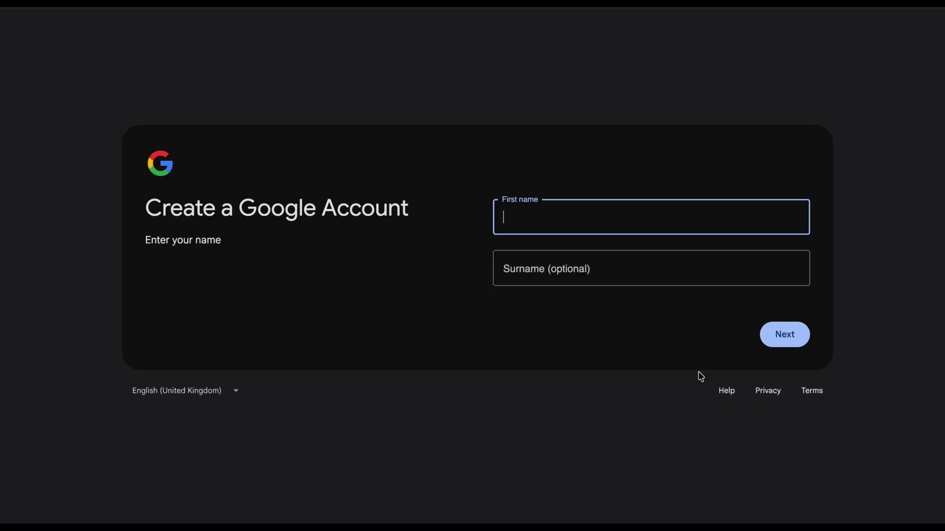
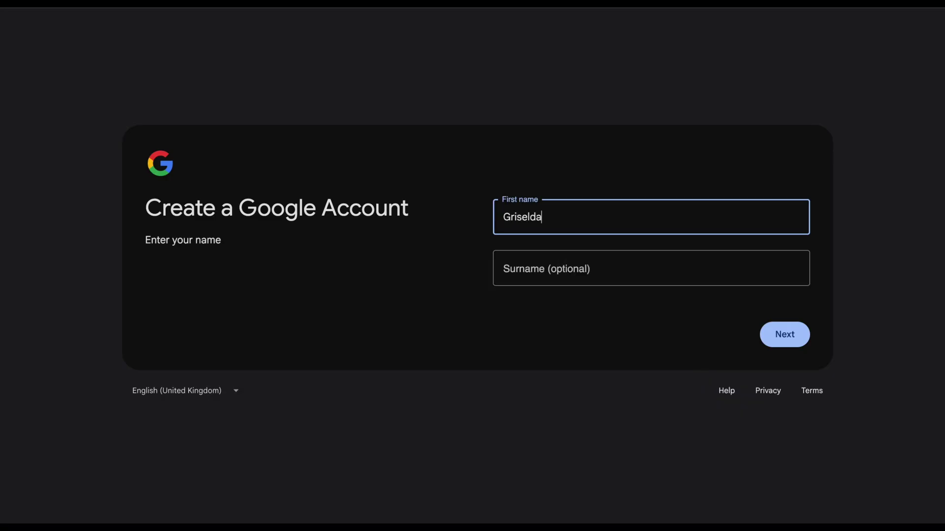
left_click(533, 268)
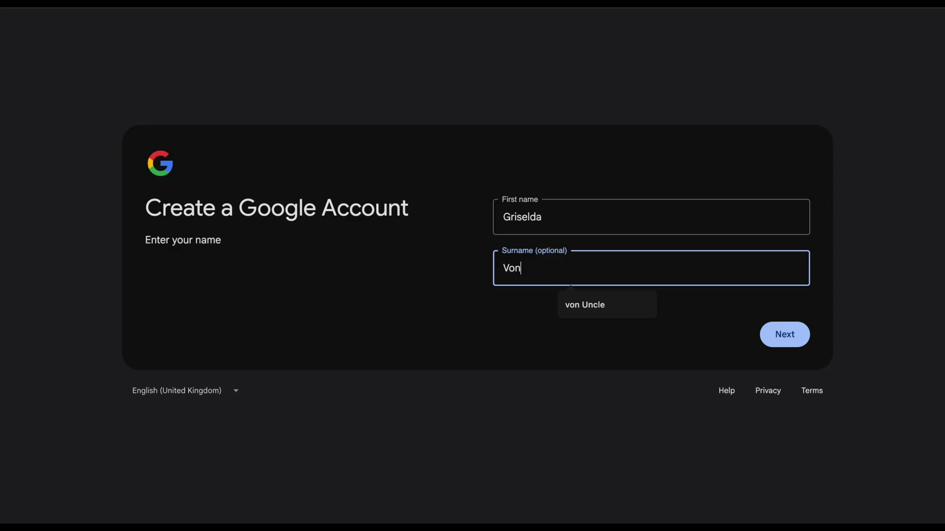
left_click(587, 310)
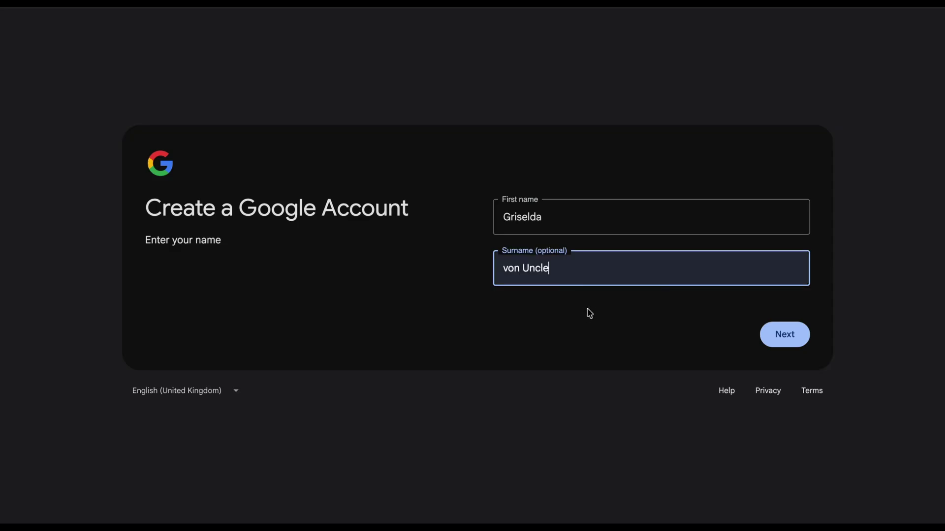
Continue past the name page and enter the birth day, month and year 1990
left_click(785, 334)
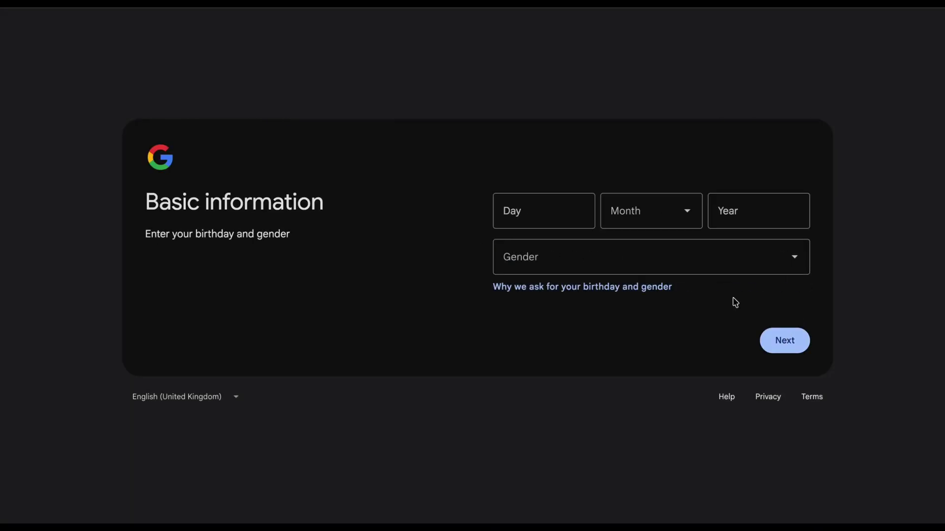
left_click(532, 215)
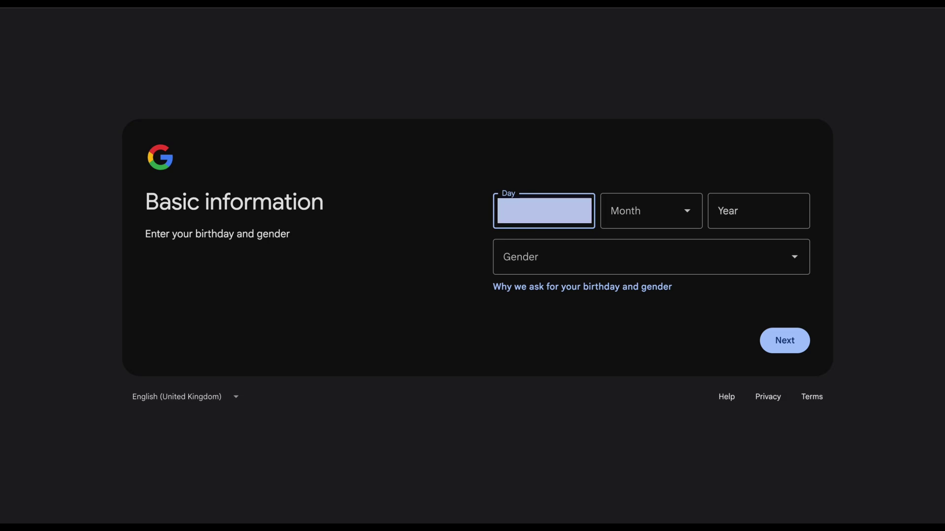
left_click(615, 213)
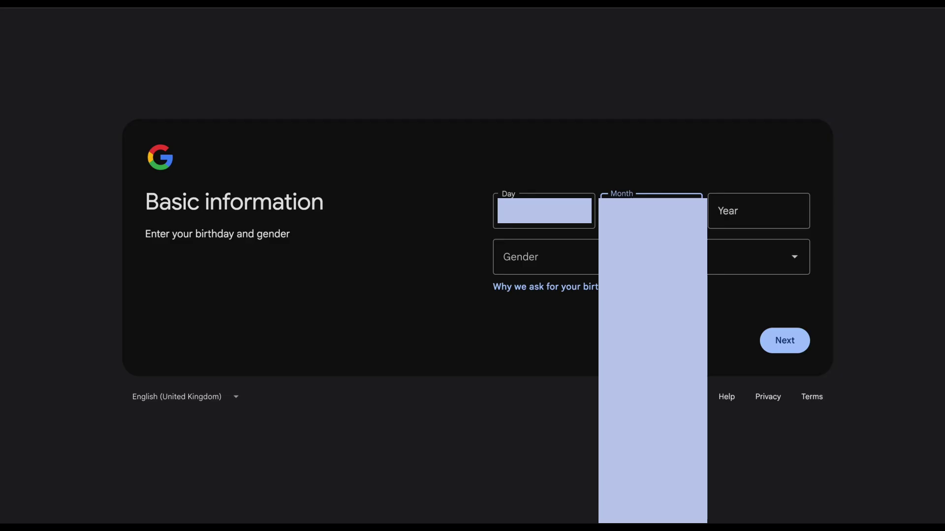
left_click(635, 491)
left_click(730, 209)
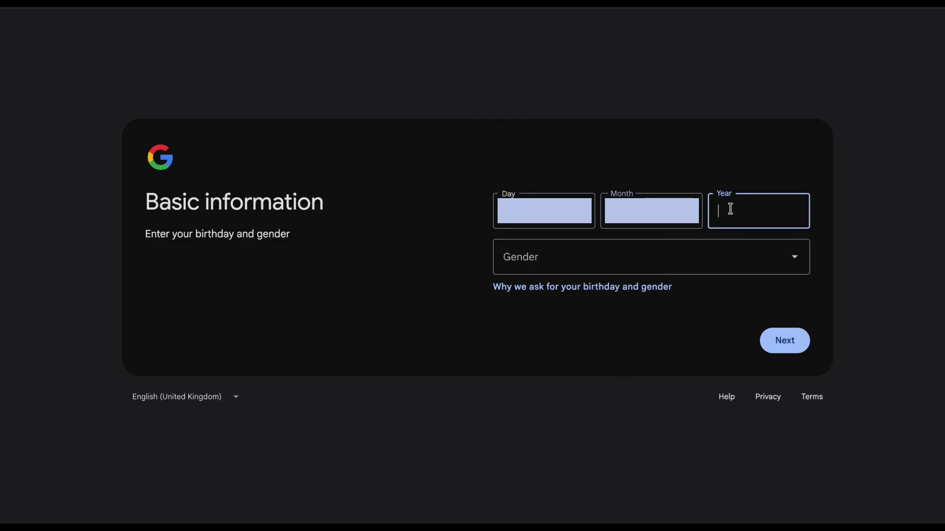
type("1990")
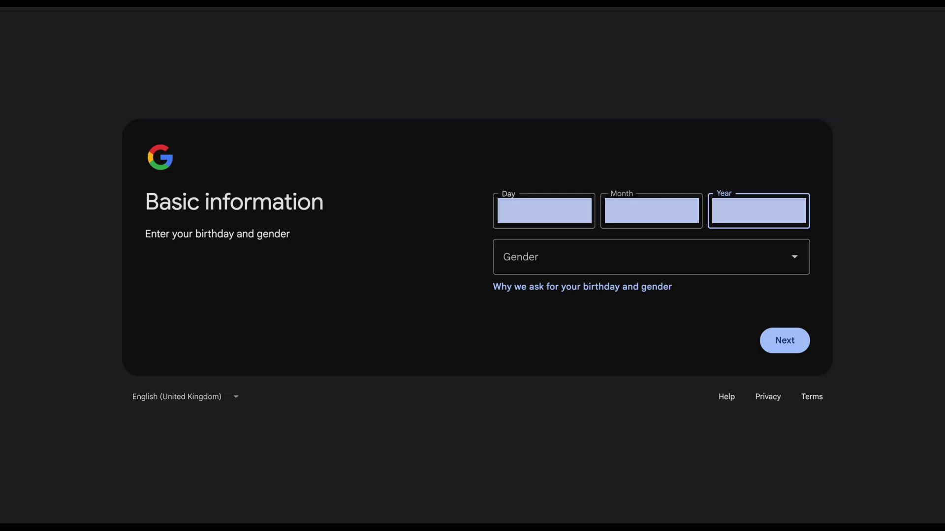
Set the gender to Female and submit the birthday and gender
left_click(717, 268)
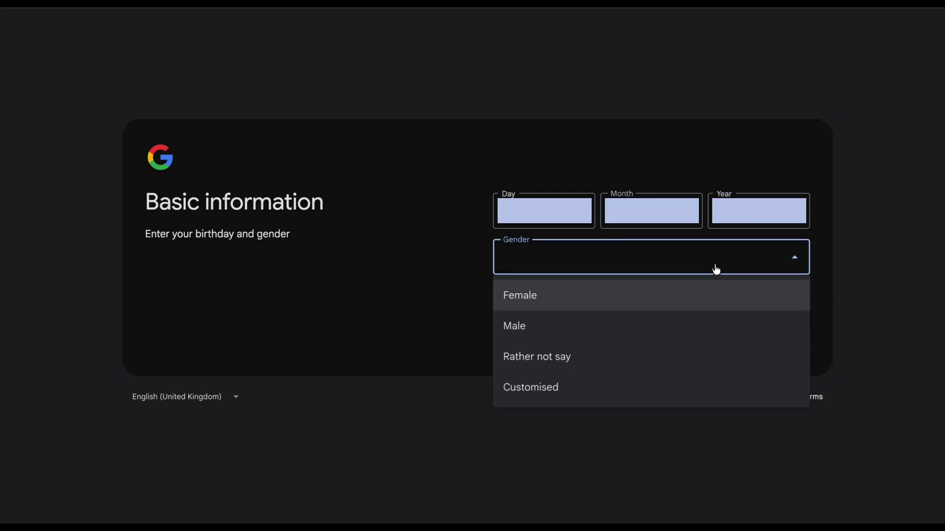
left_click(601, 304)
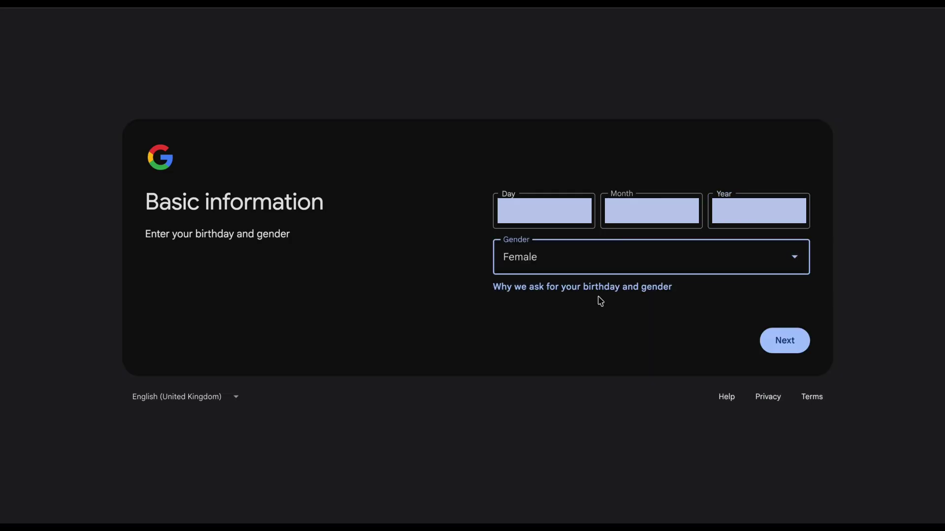
left_click(785, 347)
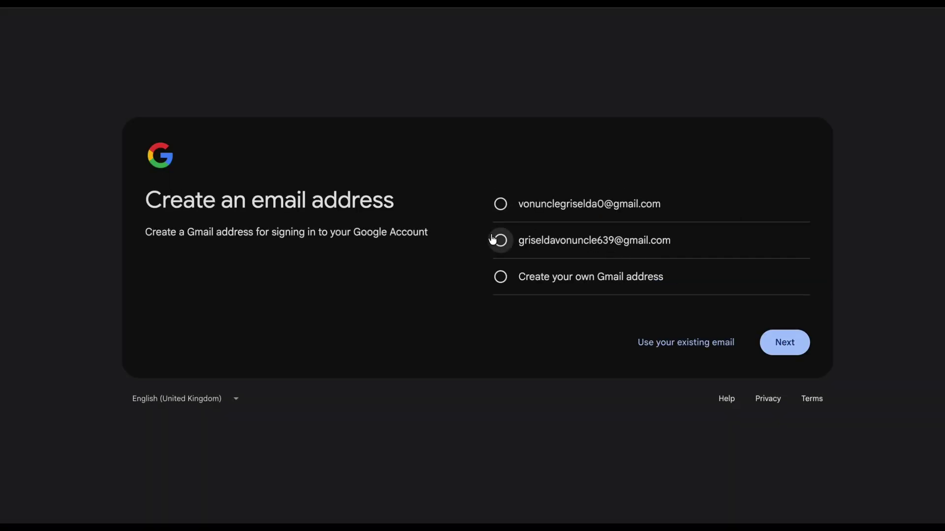
Choose 'Create your own Gmail address' and submit the custom address
left_click(500, 277)
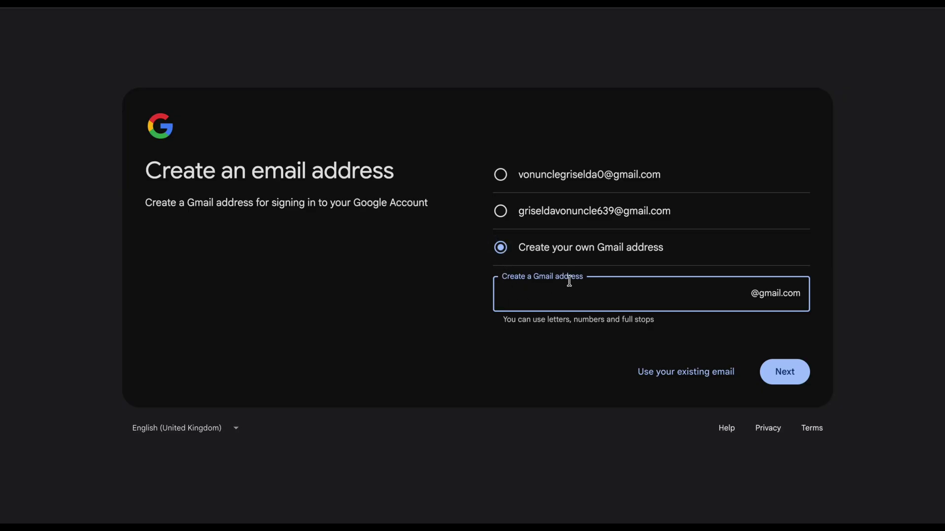
left_click(787, 371)
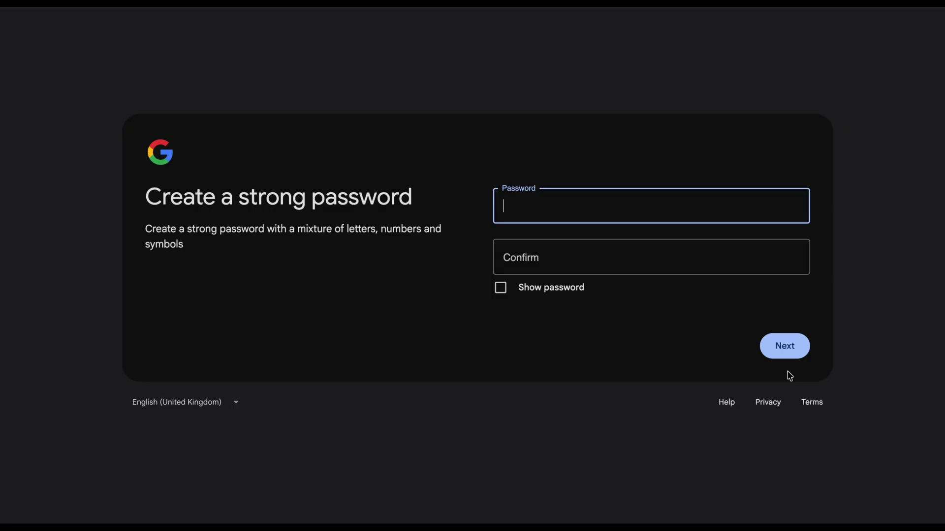
Enter the account password, retype it in Confirm, and submit it
type("••••••••••••")
left_click(569, 245)
type("••••")
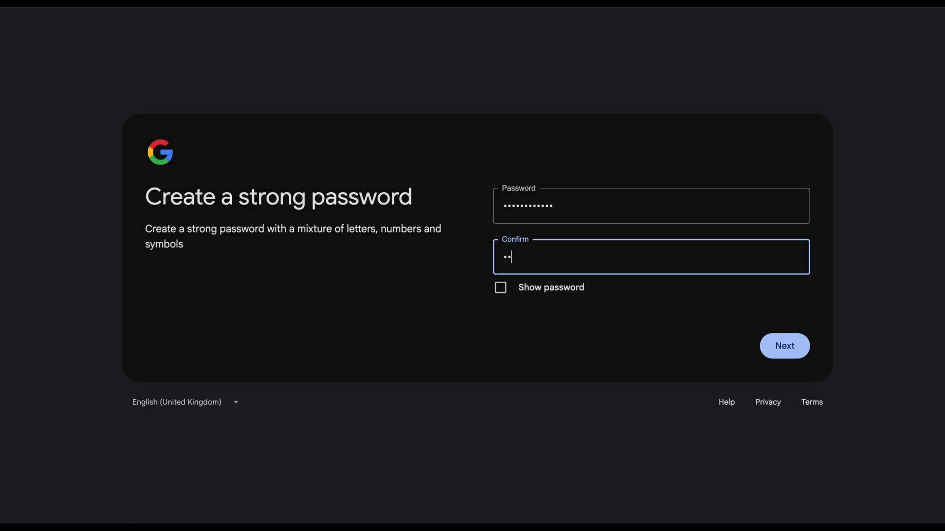
type("••••••••")
left_click(769, 348)
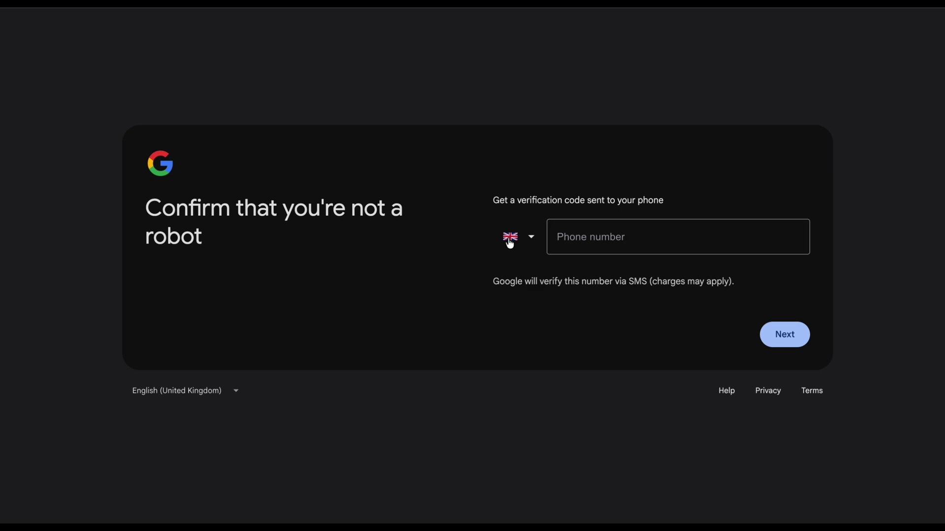
Paste the phone number, request a text code, and submit the received six-digit code
left_click(597, 239)
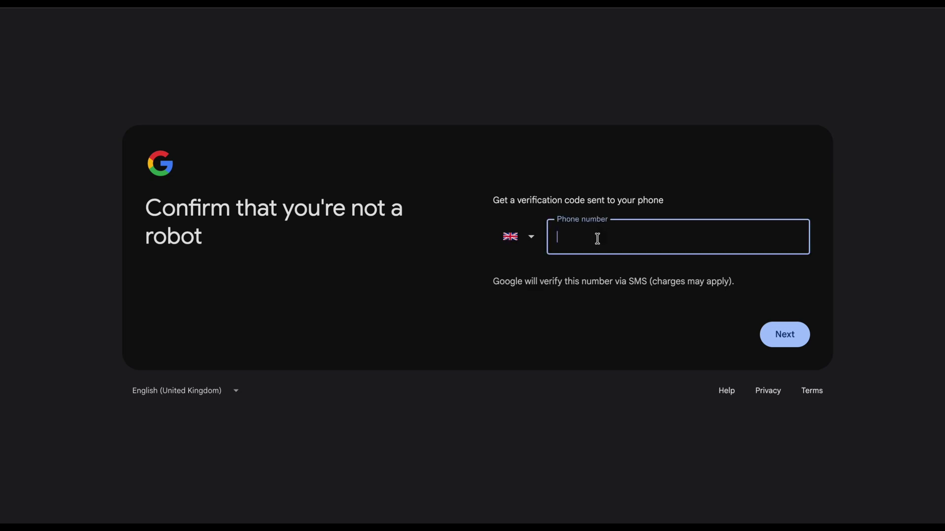
key("ctrl+v")
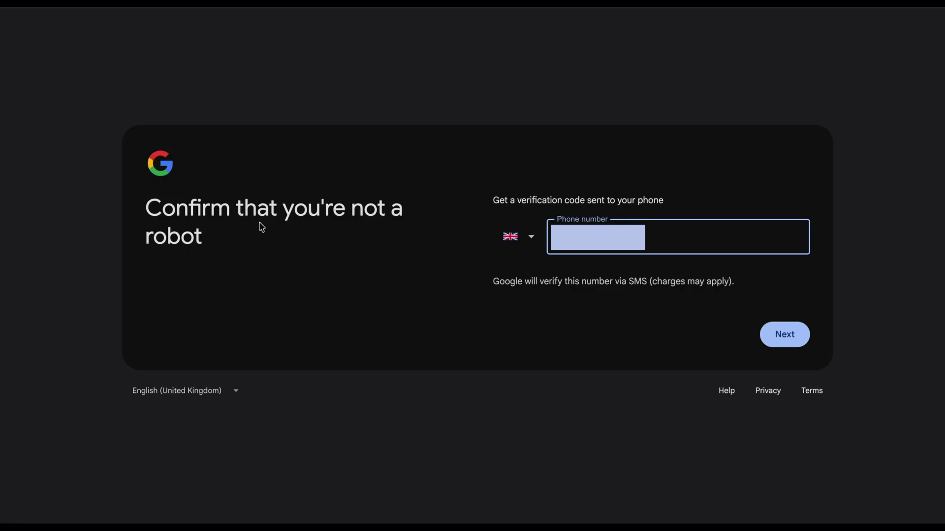
left_click(790, 341)
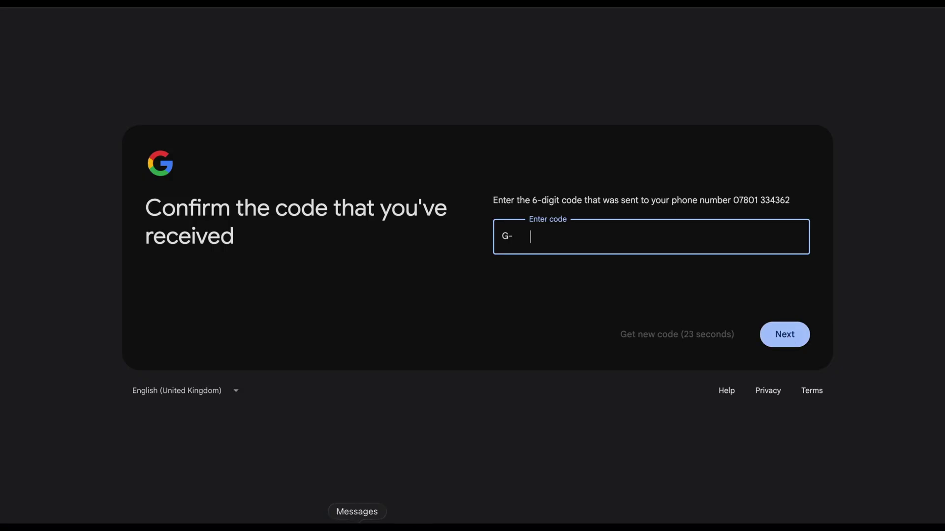
left_click(534, 238)
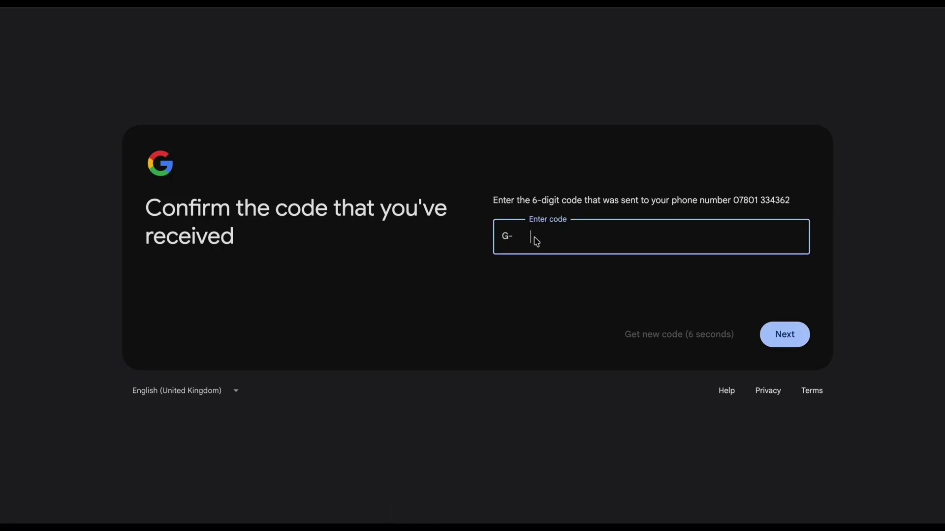
left_click(779, 339)
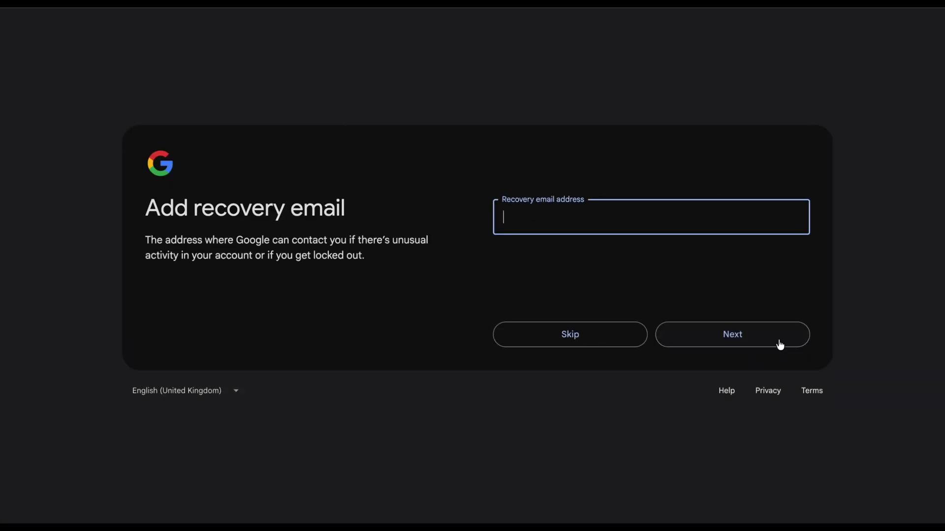
Skip the recovery email, accept the account info review, and pick 'Choose in 1 step'
left_click(590, 341)
left_click(790, 338)
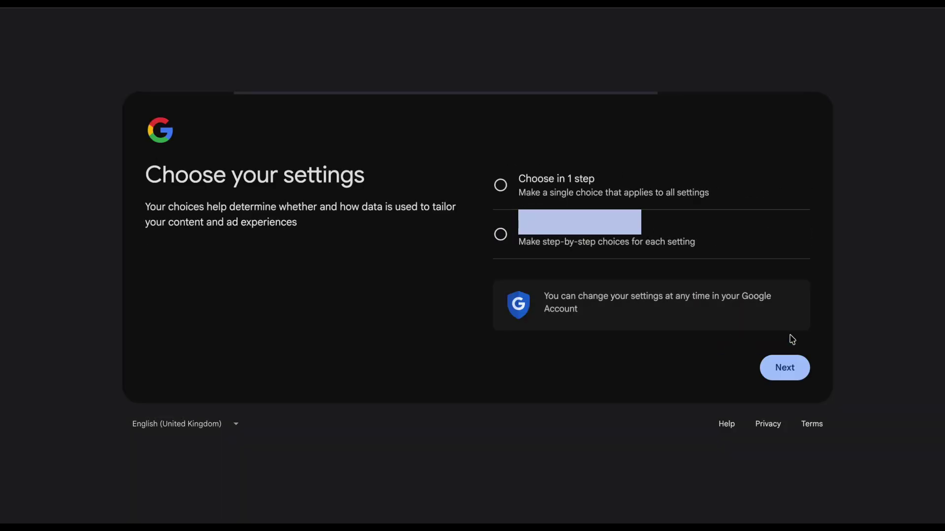
left_click(500, 187)
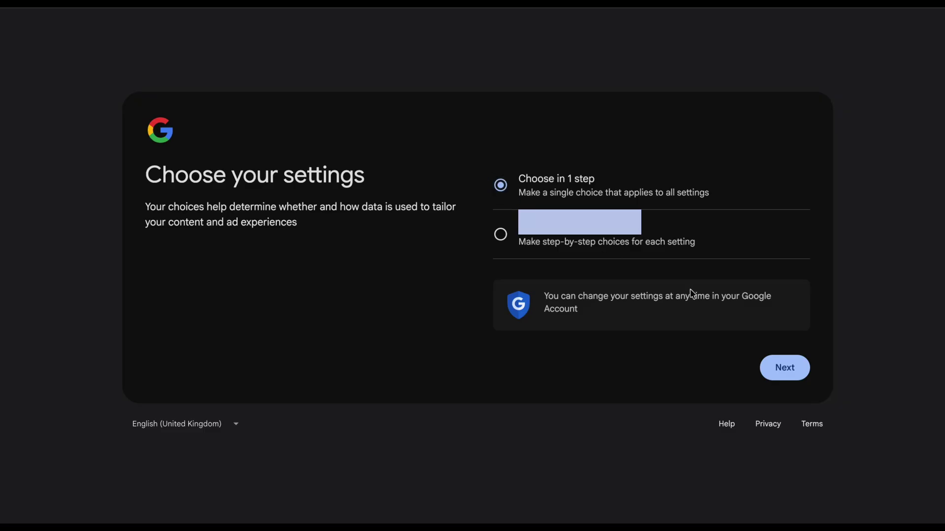
left_click(780, 370)
Accept all personalisation settings
scroll(709, 331, "down", 10)
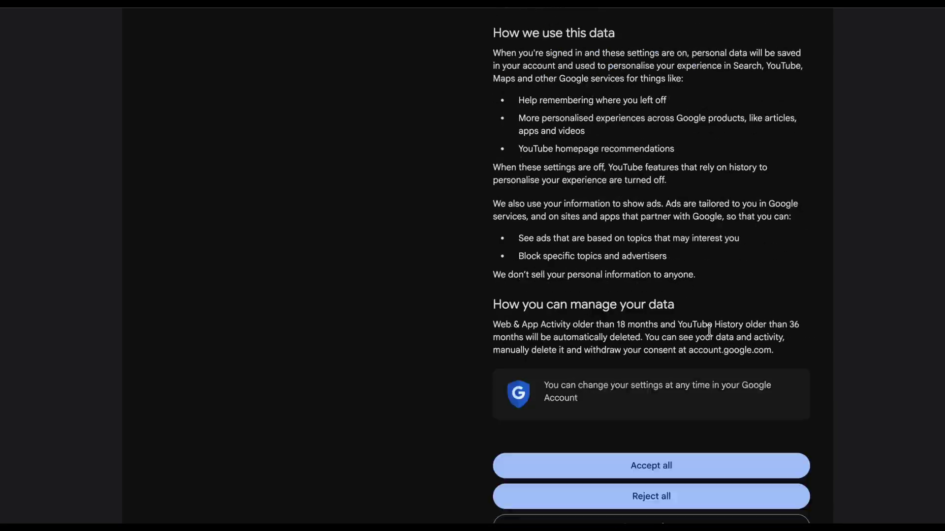
scroll(709, 330, "down", 3)
left_click(629, 362)
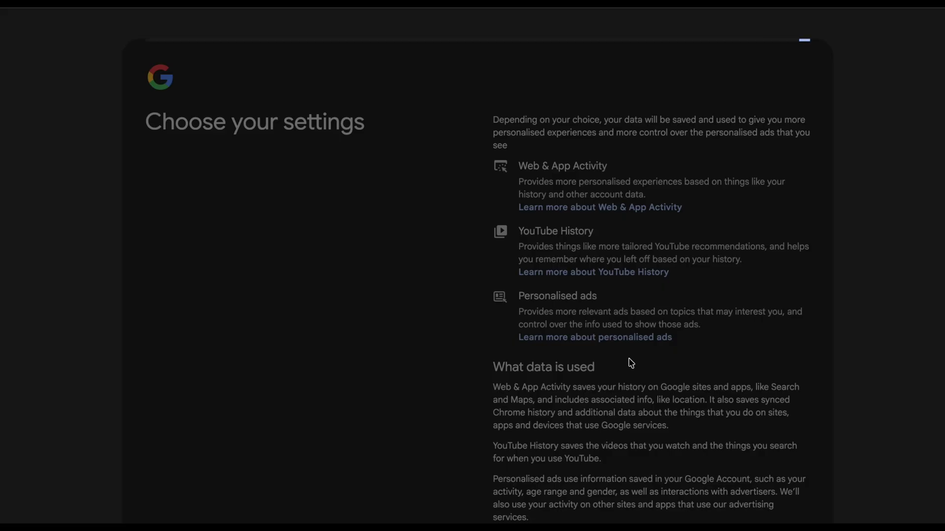
scroll(629, 363, "down", 5)
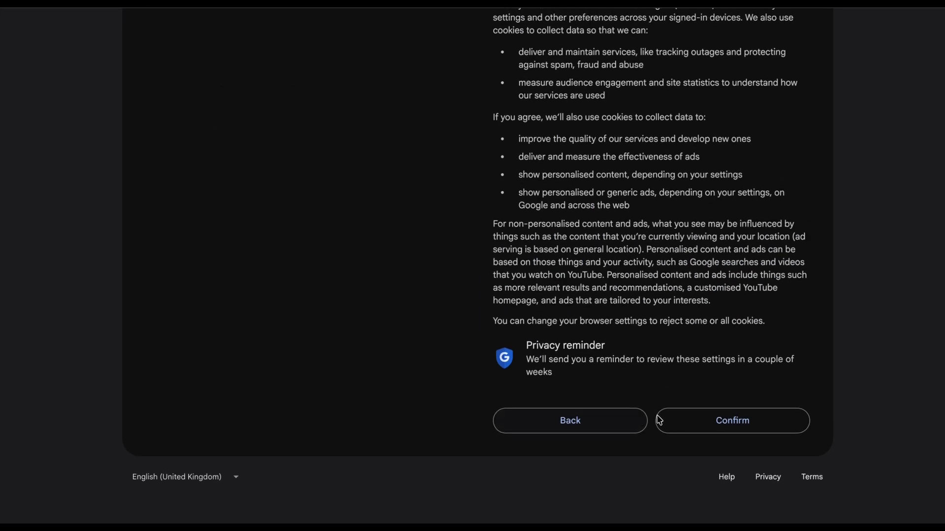
Confirm the chosen settings and agree to the Privacy and Terms
left_click(714, 421)
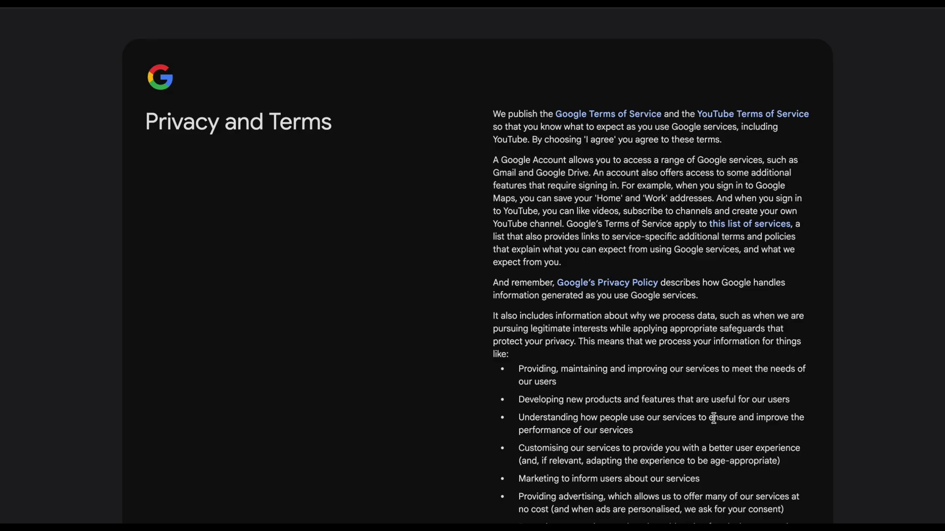
scroll(714, 418, "down", 5)
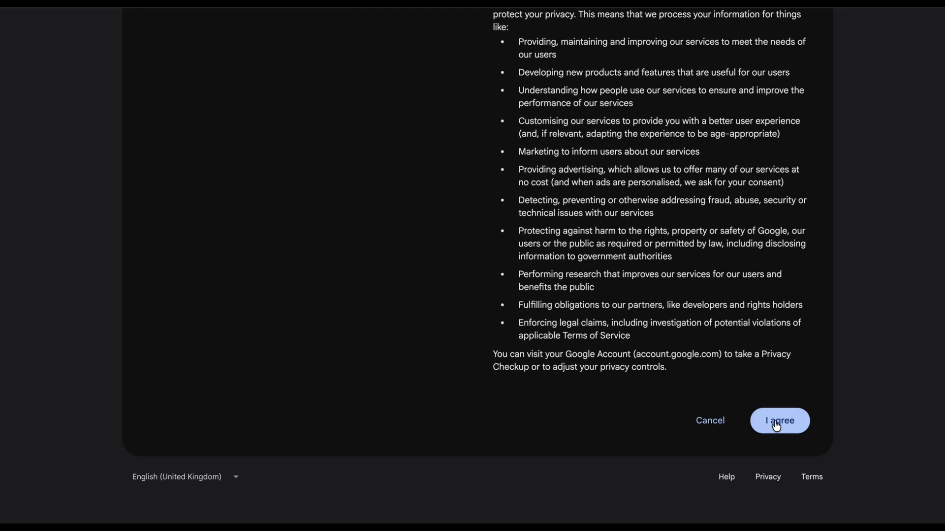
left_click(776, 421)
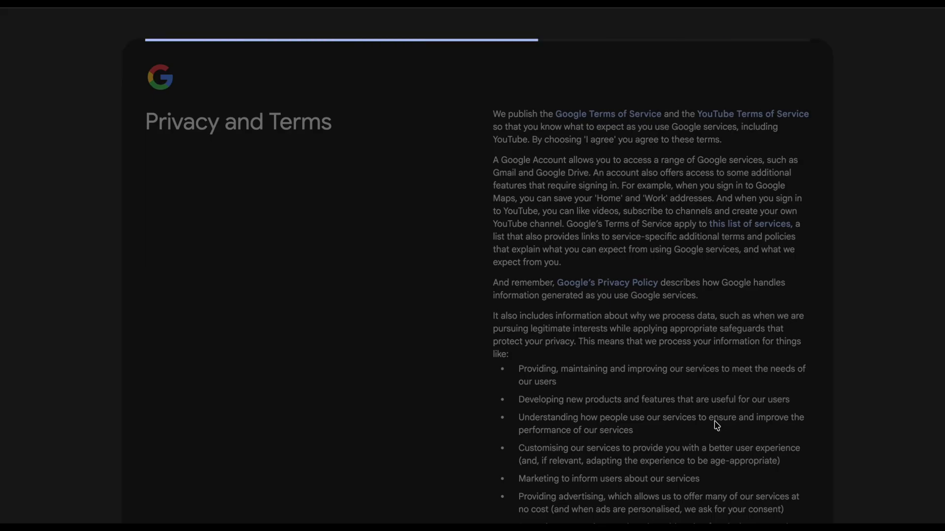